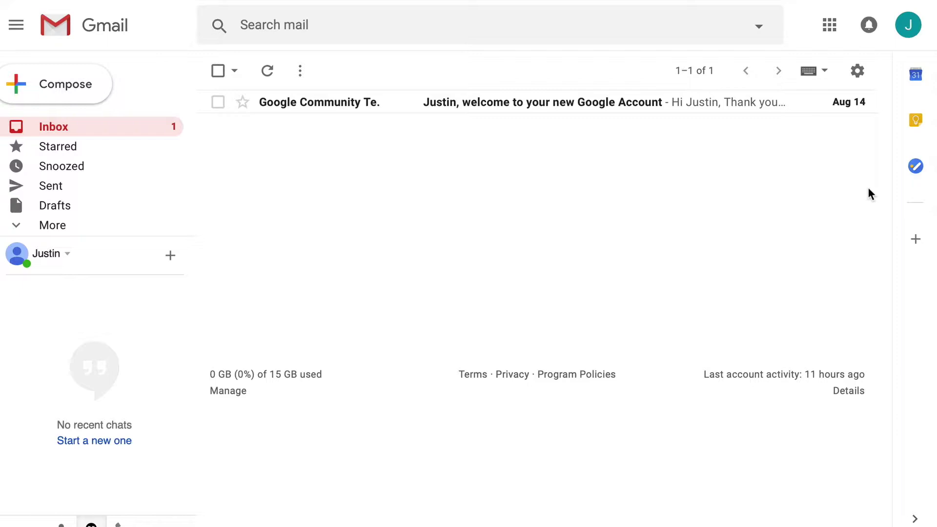
Step: Open the Google apps launcher to get to Google Contacts
{"action": "left_click", "coordinate": [828, 28]}
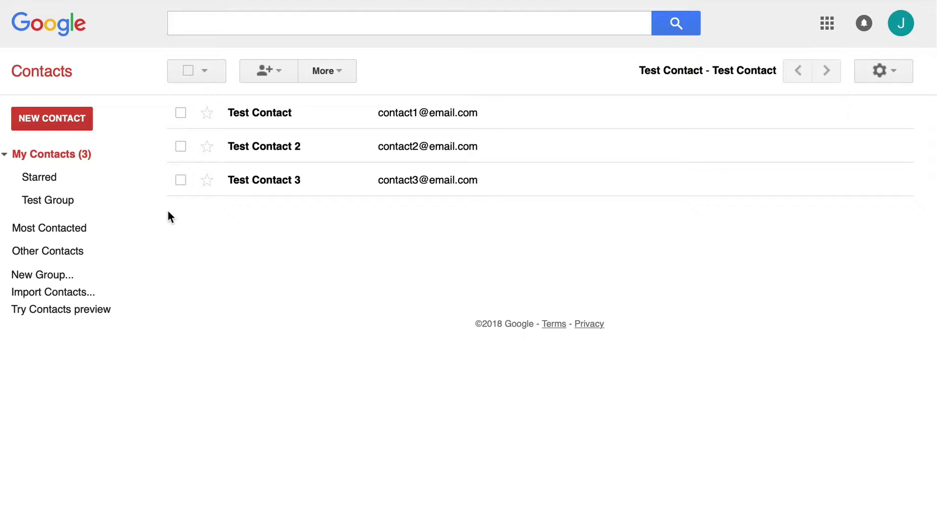
Step: Check Test Group's current members, then go back to the full My Contacts list
{"action": "left_click_drag", "start_coordinate": [167, 210], "coordinate": [121, 194]}
{"action": "left_click", "coordinate": [94, 204]}
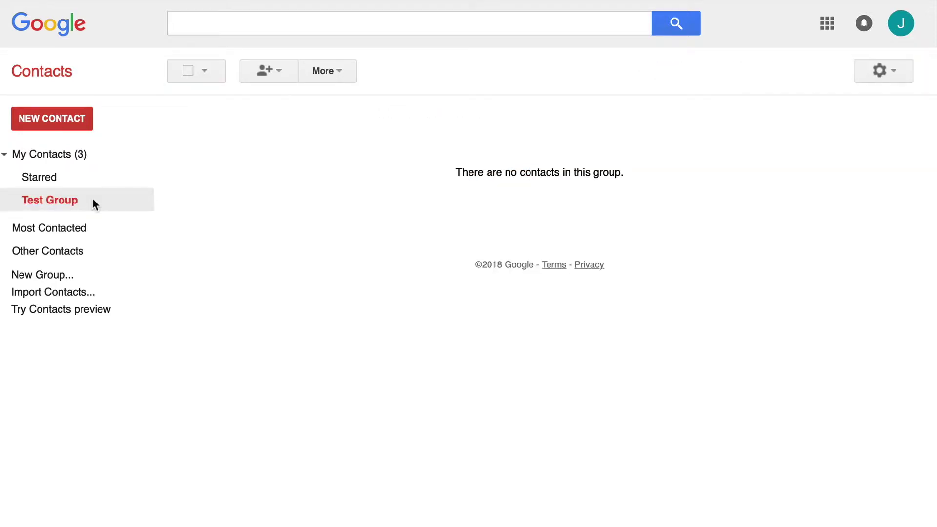
{"action": "left_click", "coordinate": [282, 83]}
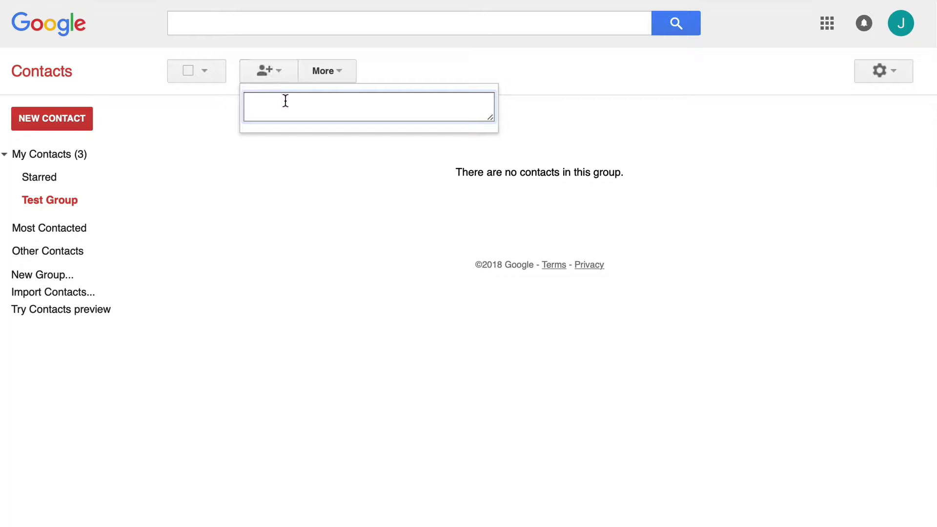
{"action": "left_click", "coordinate": [232, 171]}
{"action": "left_click", "coordinate": [96, 152]}
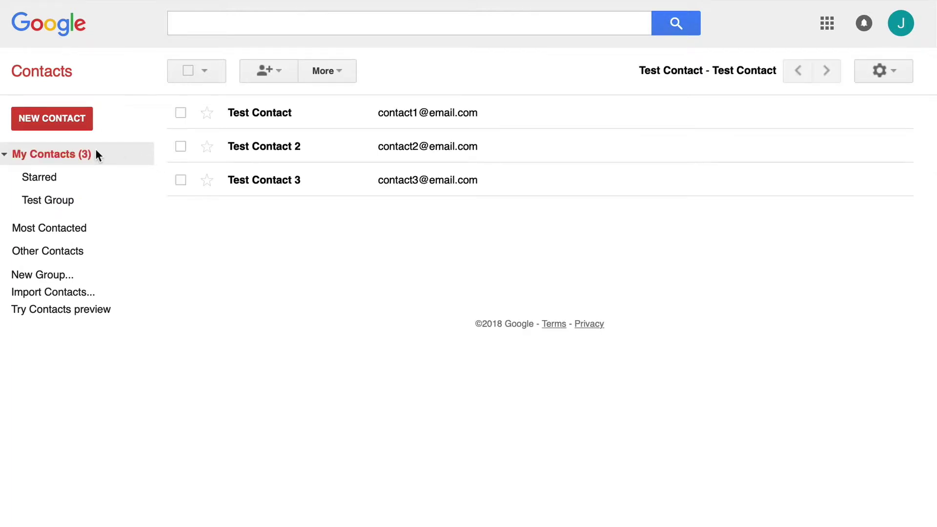
Step: Assign Test Contact, Test Contact 2 and Test Contact 3 to Test Group and view its members
{"action": "left_click", "coordinate": [181, 113]}
{"action": "left_click", "coordinate": [180, 146]}
{"action": "left_click", "coordinate": [182, 180]}
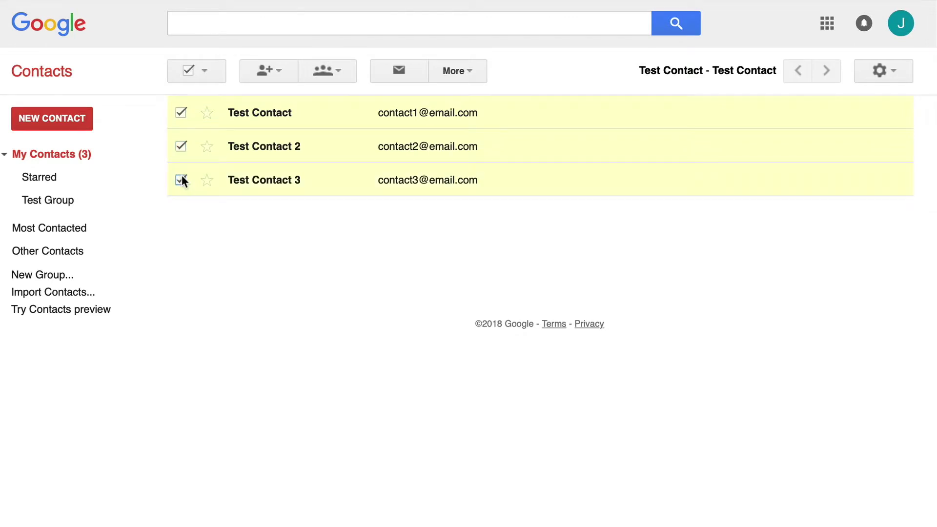
{"action": "left_click", "coordinate": [348, 72]}
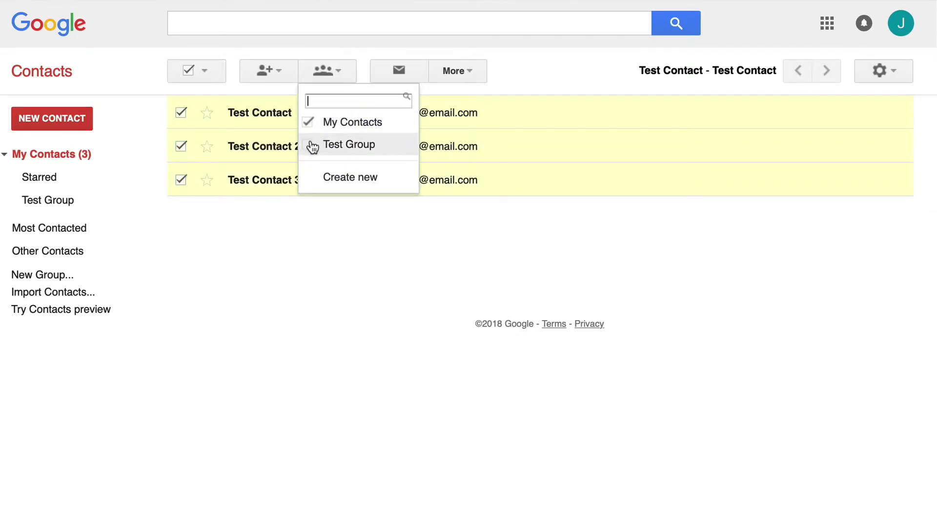
{"action": "left_click", "coordinate": [308, 144]}
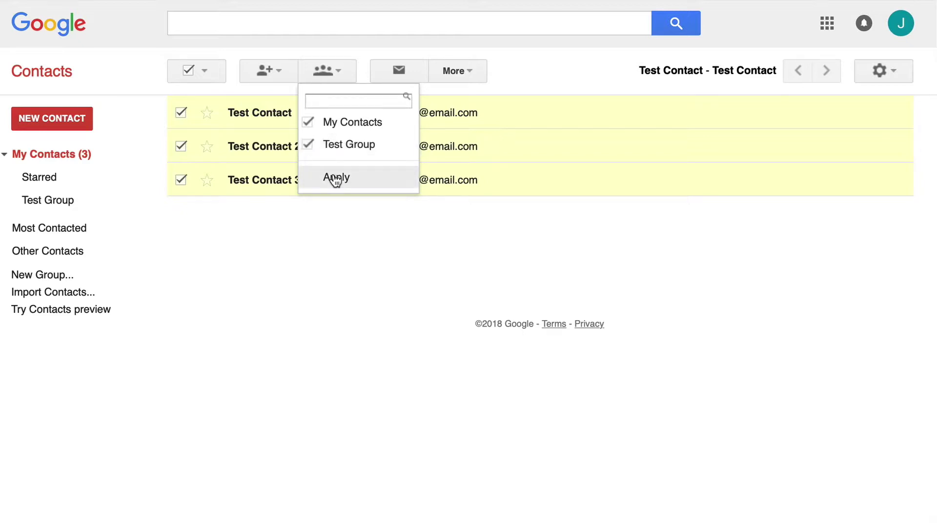
{"action": "left_click", "coordinate": [335, 178]}
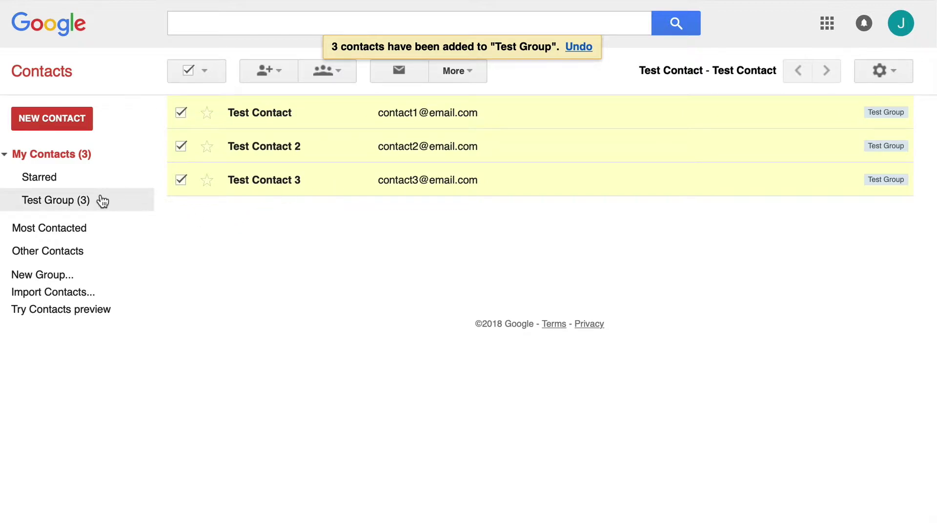
{"action": "left_click", "coordinate": [102, 201]}
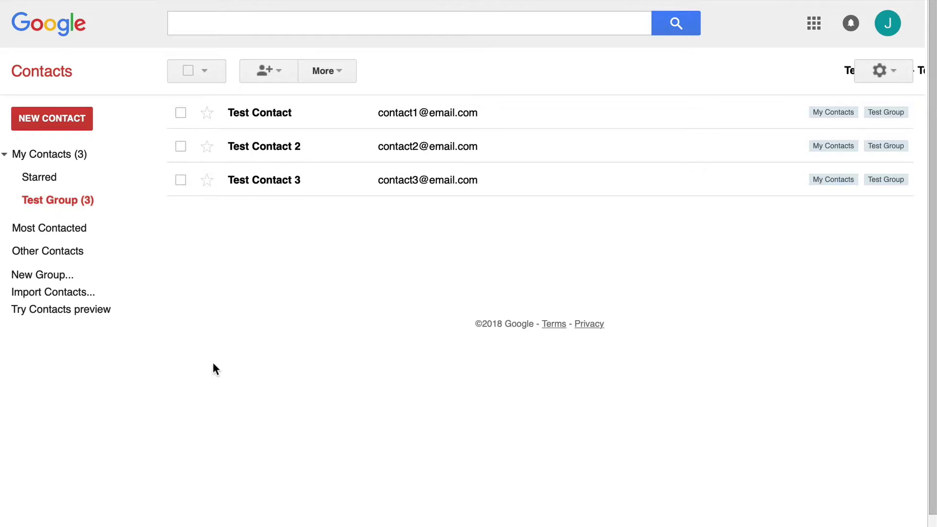
{"action": "left_click", "coordinate": [104, 309]}
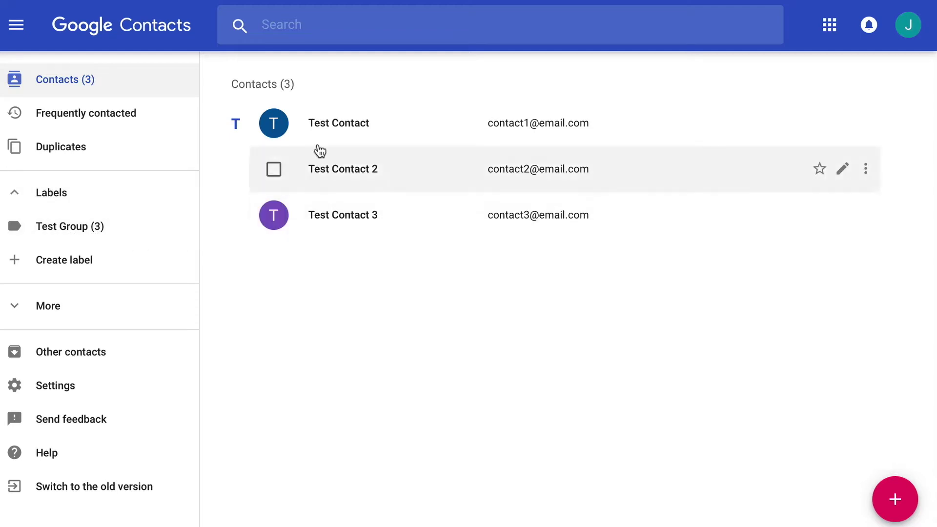
{"action": "left_click", "coordinate": [95, 227]}
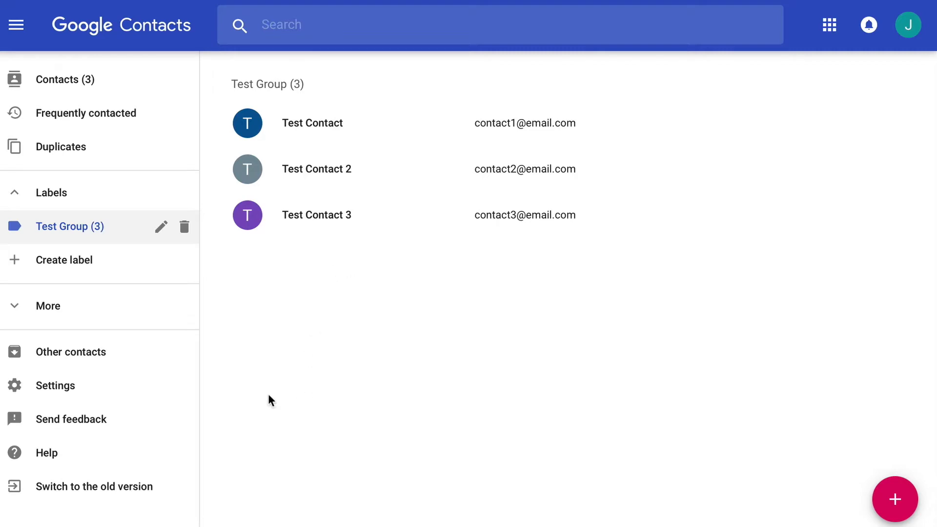
{"action": "left_click", "coordinate": [133, 488]}
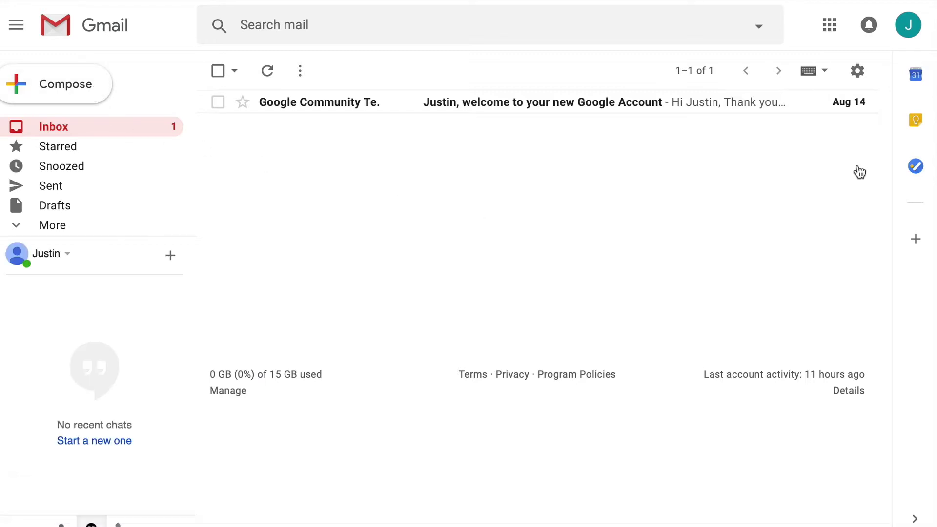
Step: Compose a new email addressed to 'test group', expanded into its three contacts
{"action": "left_click", "coordinate": [87, 84]}
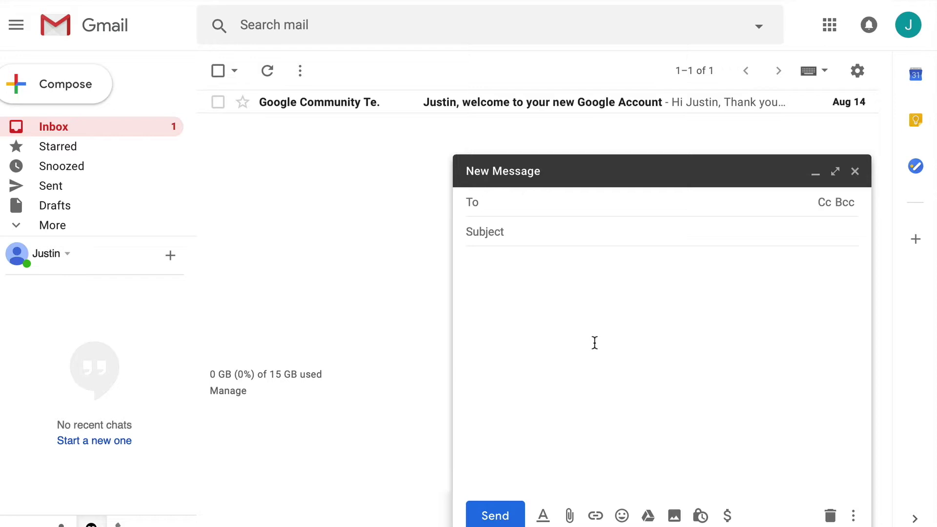
{"action": "type", "text": "test group"}
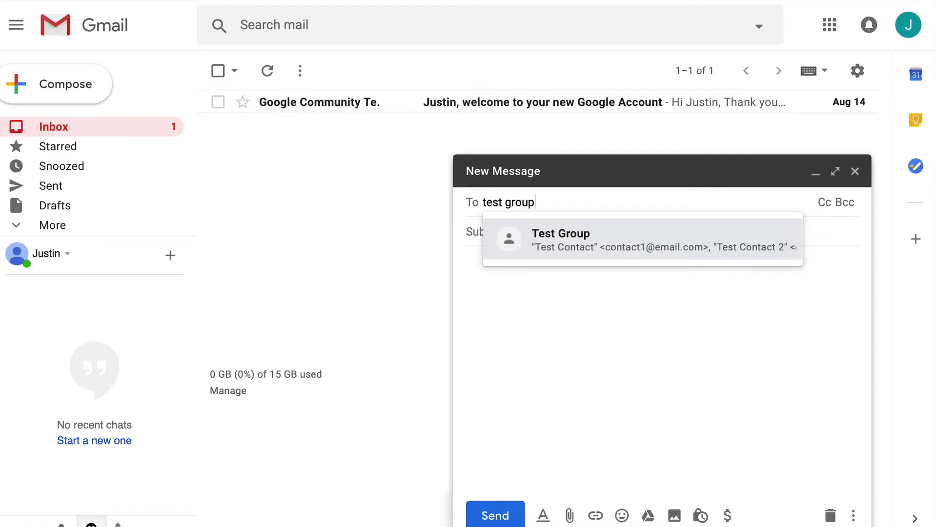
{"action": "left_click", "coordinate": [587, 255]}
{"action": "left_click", "coordinate": [626, 238]}
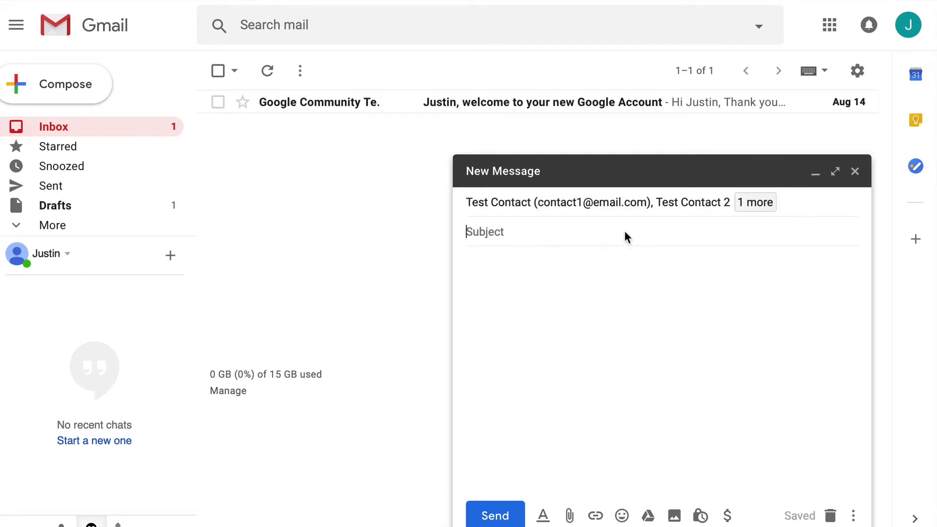
{"action": "left_click", "coordinate": [744, 208]}
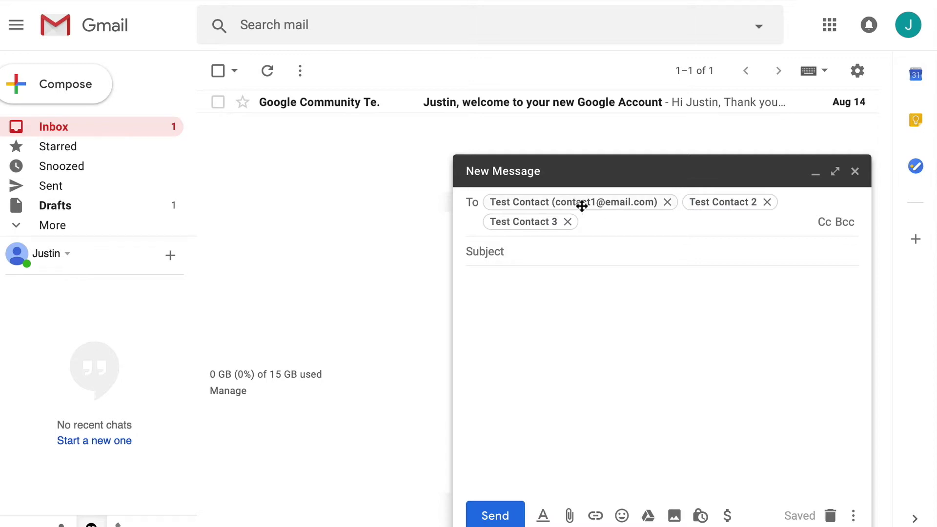
{"action": "mouse_move", "coordinate": [581, 207]}
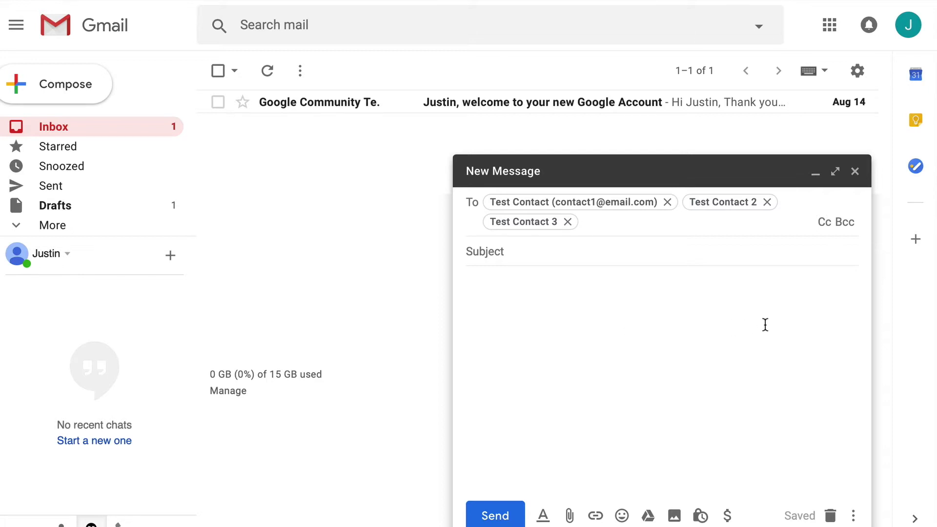
Step: Show the Bcc line and delete the three Test Group recipients from To
{"action": "left_click", "coordinate": [844, 222]}
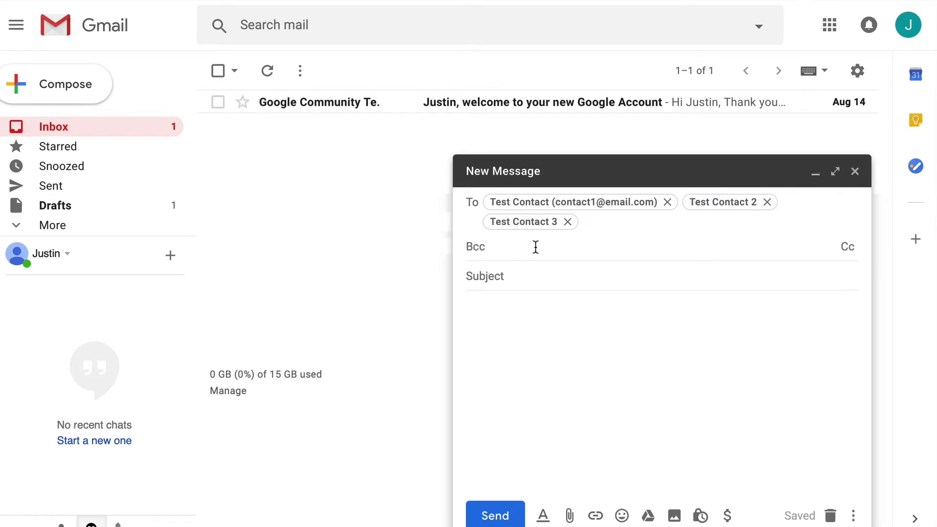
{"action": "left_click", "coordinate": [588, 223]}
{"action": "key", "text": "BackSpace"}
{"action": "key", "text": "BackSpace"}
{"action": "key", "text": "BackSpace"}
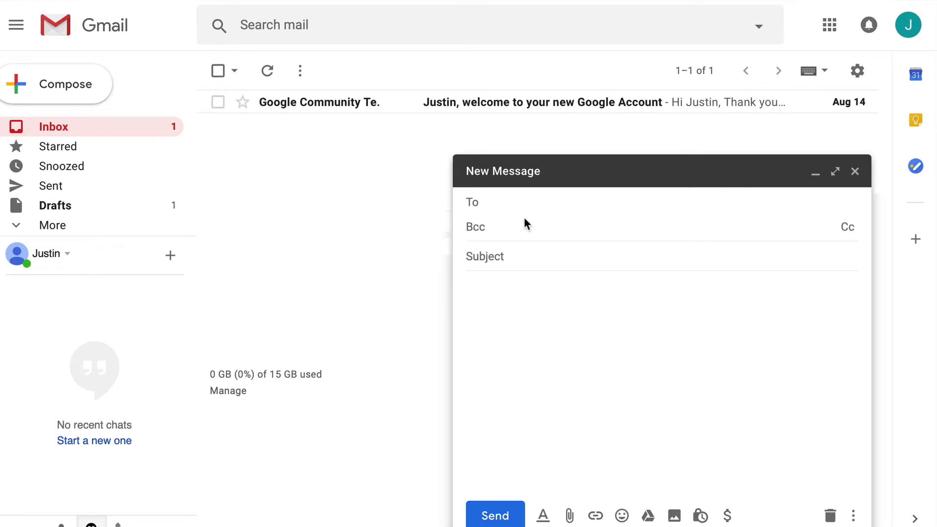
Step: Add 'test group' to the Bcc line, then remove those contacts, leaving Bcc empty
{"action": "left_click", "coordinate": [517, 226]}
{"action": "type", "text": "test group"}
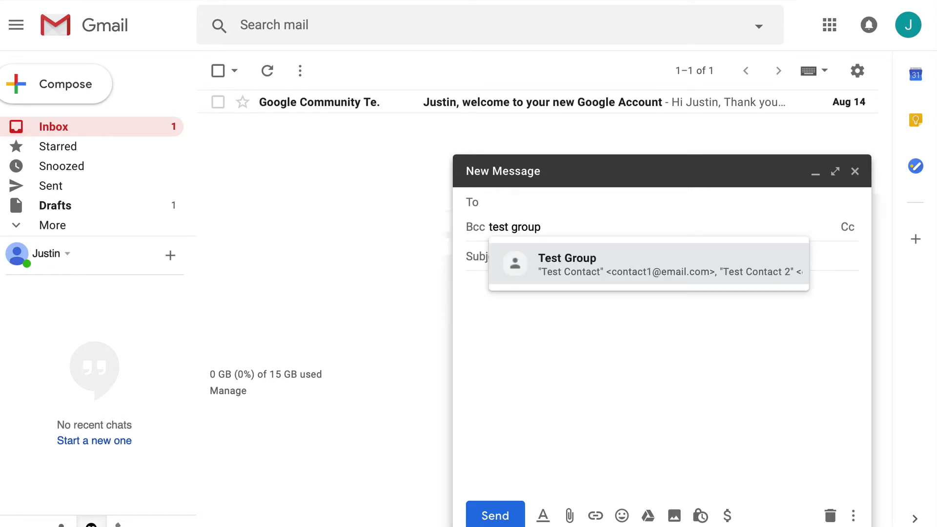
{"action": "left_click", "coordinate": [573, 258]}
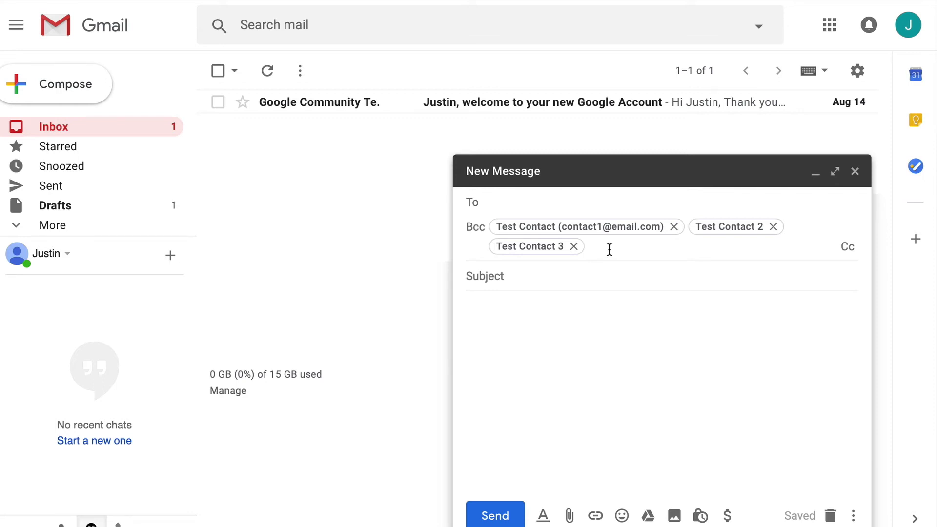
{"action": "key", "text": "BackSpace"}
{"action": "key", "text": "BackSpace"}
{"action": "key", "text": "BackSpace"}
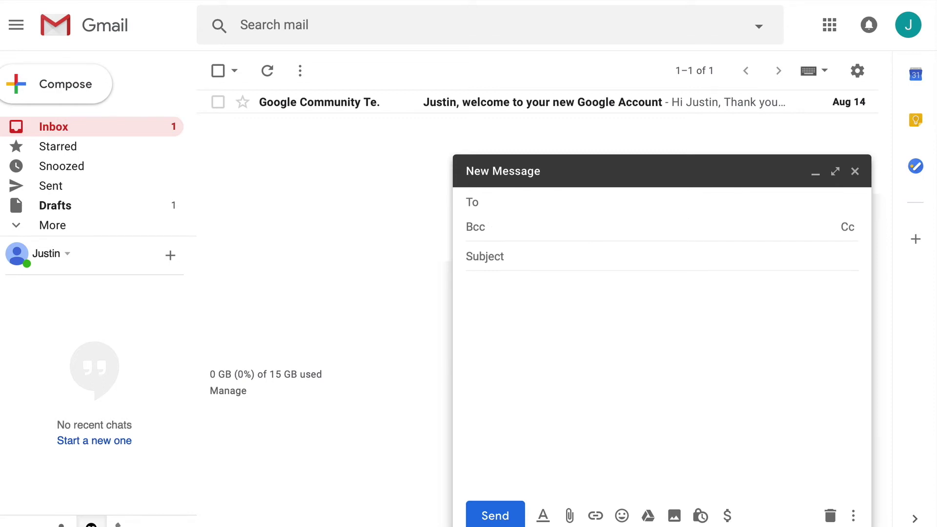